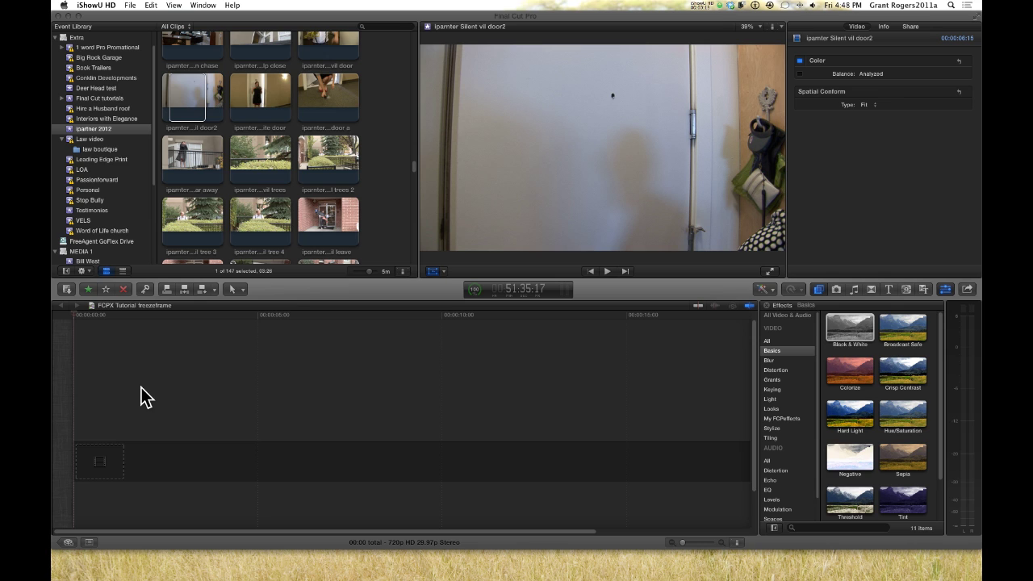
Select the ipamter Silent vil door2 hallway clip in the Event Browser
{"action": "left_click", "coordinate": [186, 97]}
{"action": "left_click", "coordinate": [187, 97]}
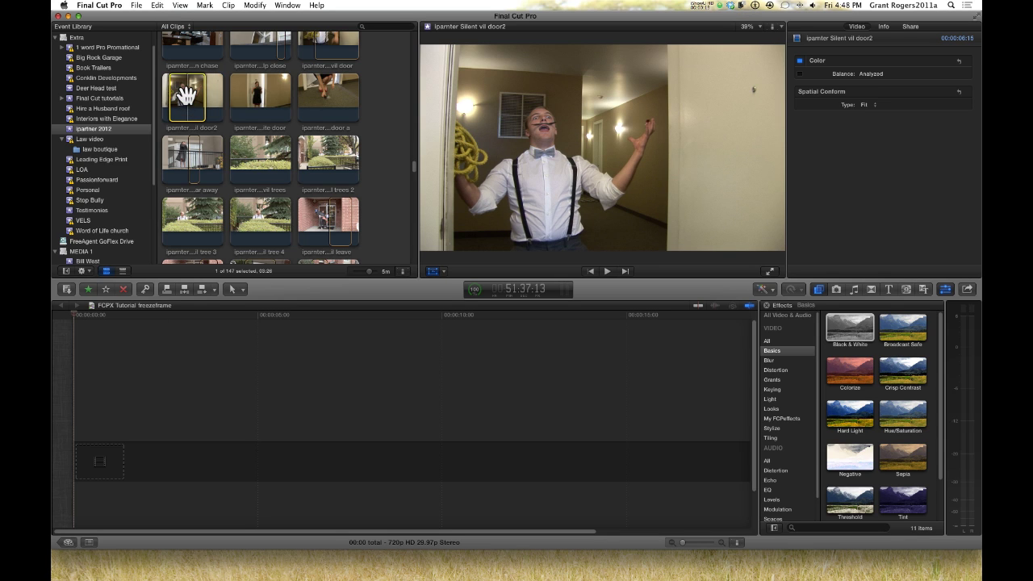
Add the door2 clip to the empty timeline and stop the playhead at 1:20
{"action": "left_click_drag", "start_coordinate": [186, 97], "coordinate": [99, 461]}
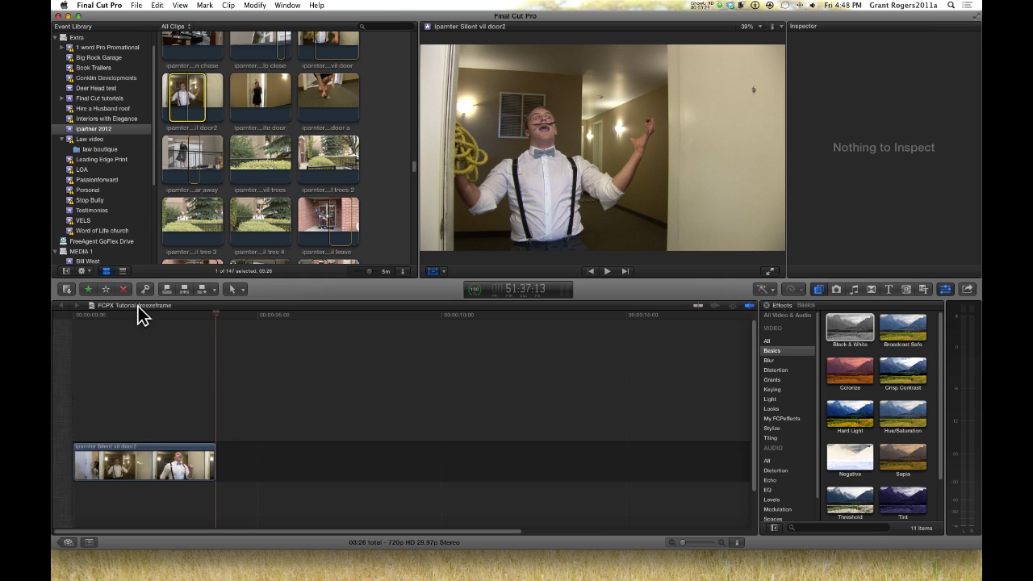
{"action": "left_click", "coordinate": [88, 319]}
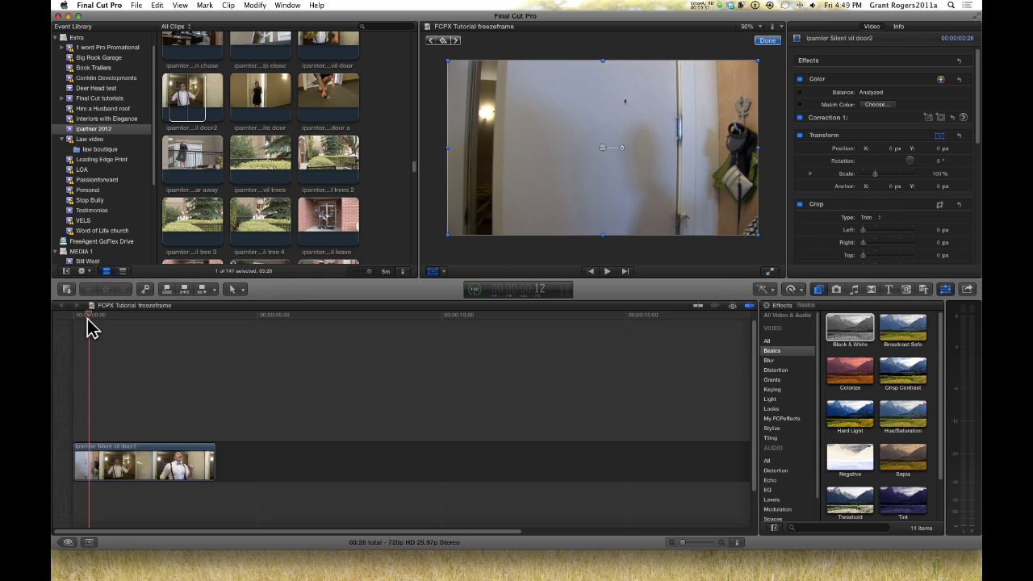
{"action": "left_click", "coordinate": [78, 322]}
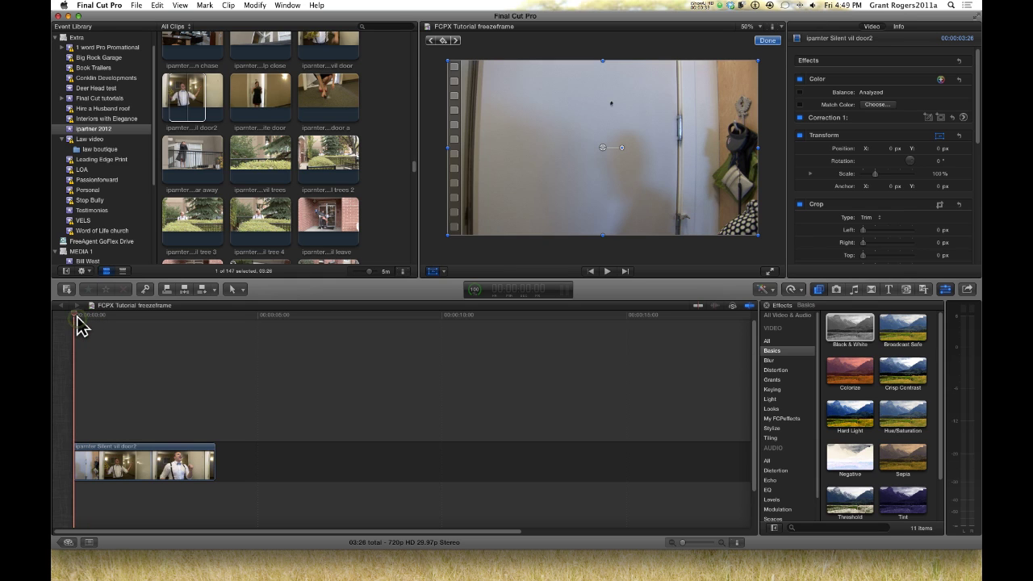
{"action": "key", "text": "space"}
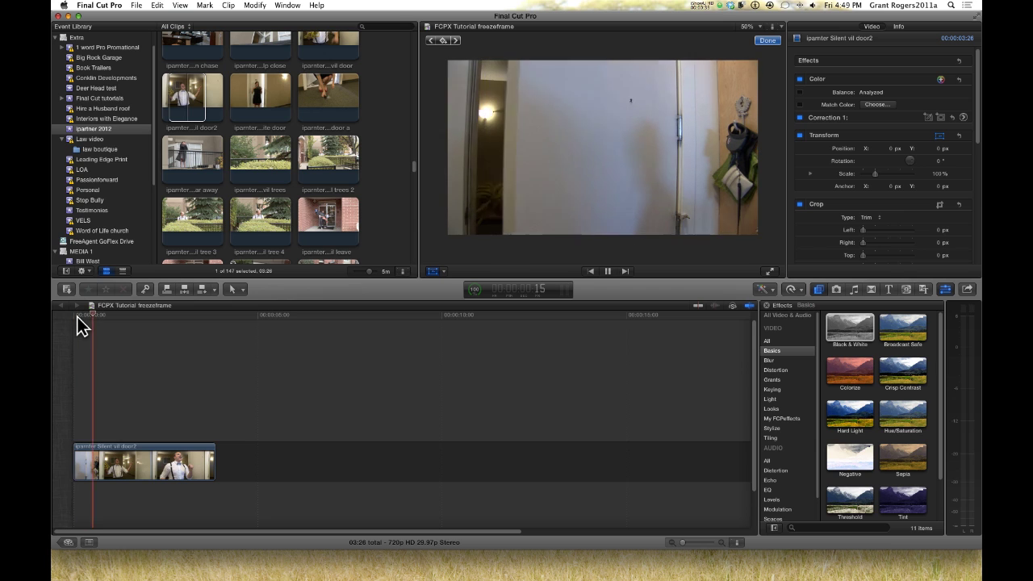
{"action": "key", "text": "space"}
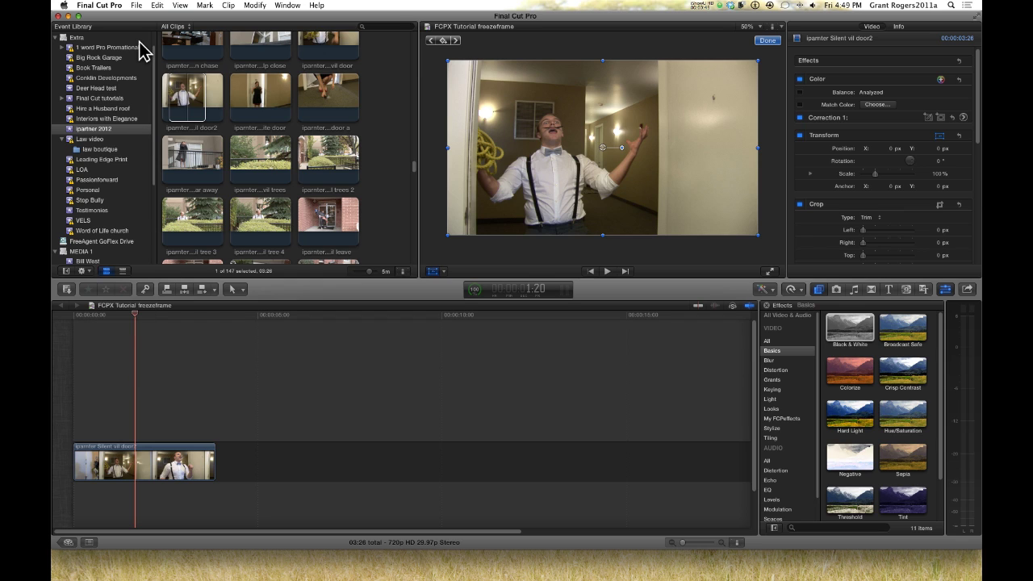
Insert a four-second freeze frame at 1:20 via Edit > Add Freeze Frame and select it
{"action": "left_click", "coordinate": [157, 6]}
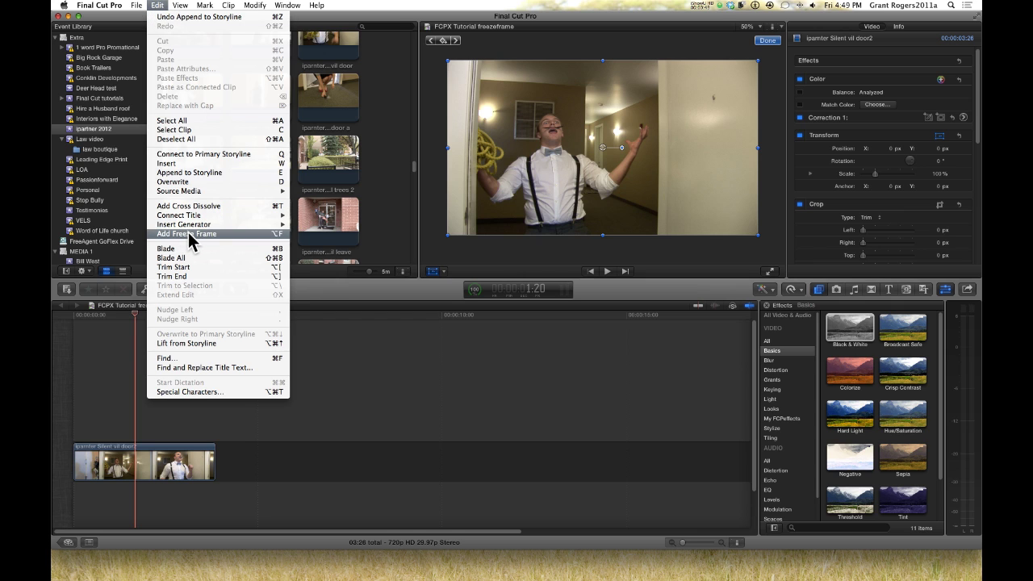
{"action": "left_click", "coordinate": [189, 233]}
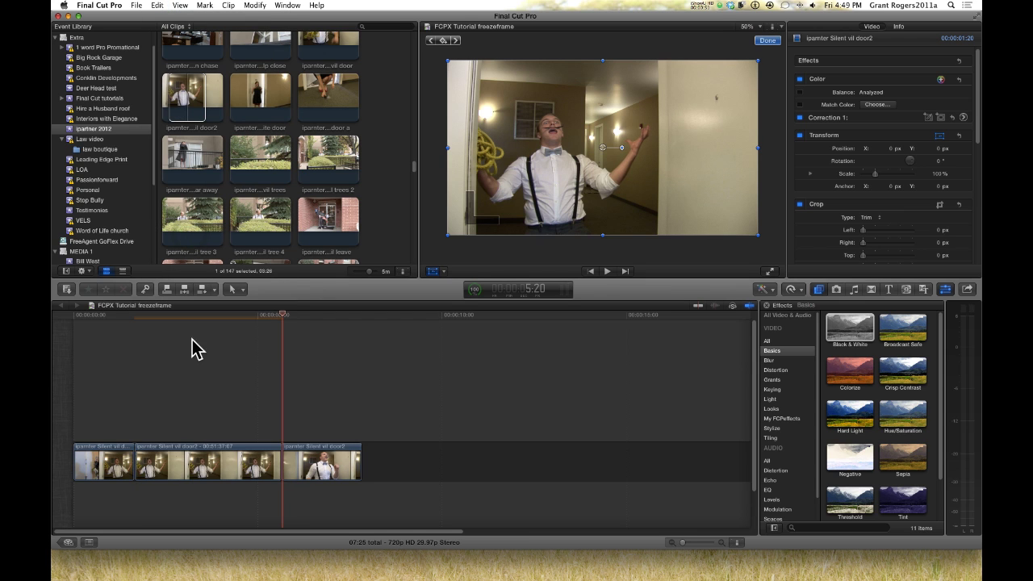
{"action": "left_click", "coordinate": [206, 467]}
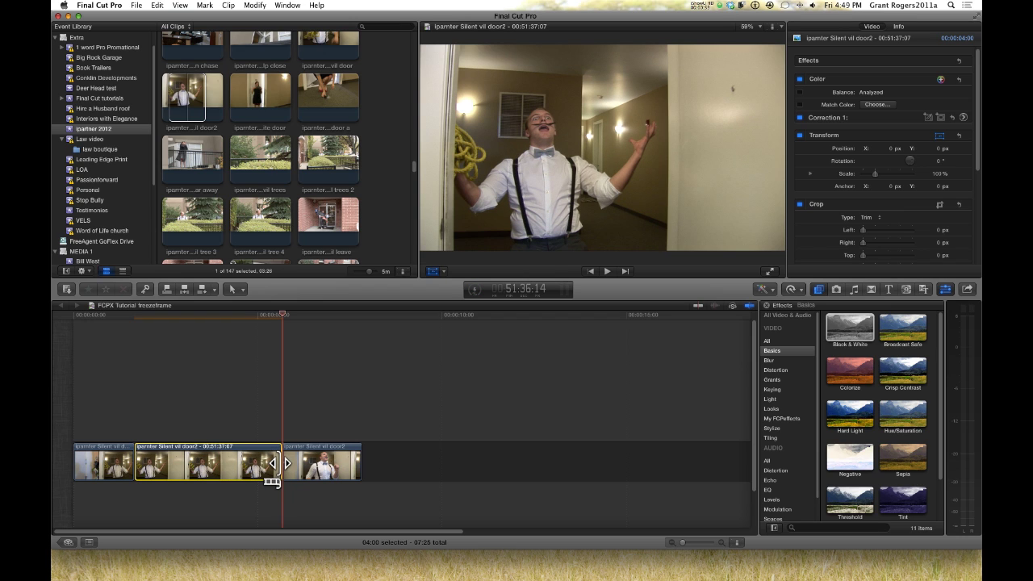
Set the mid-clip freeze frame's duration to 2:00, then play the sequence from the start
{"action": "left_click_drag", "start_coordinate": [275, 463], "coordinate": [196, 467]}
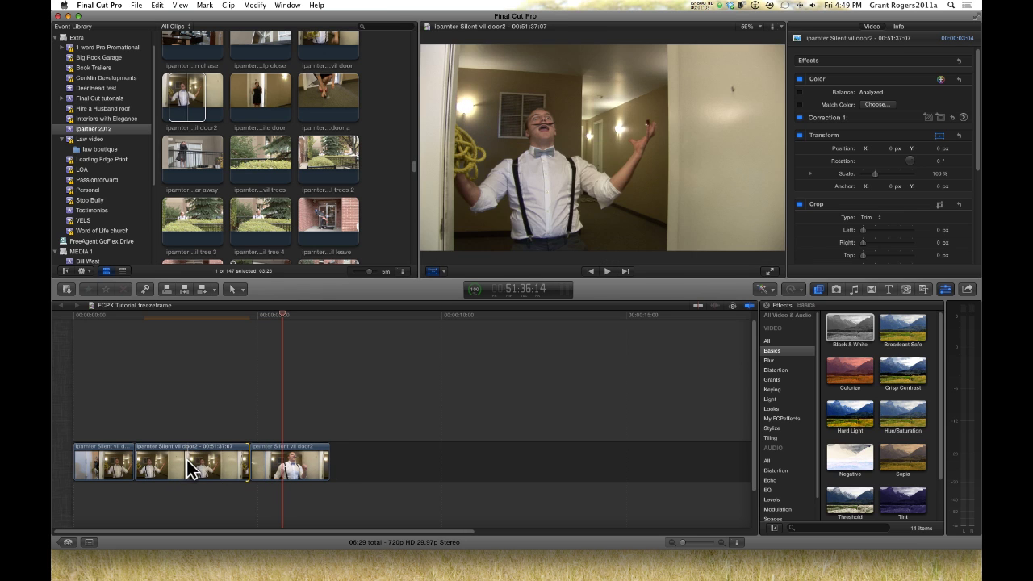
{"action": "left_click", "coordinate": [184, 468]}
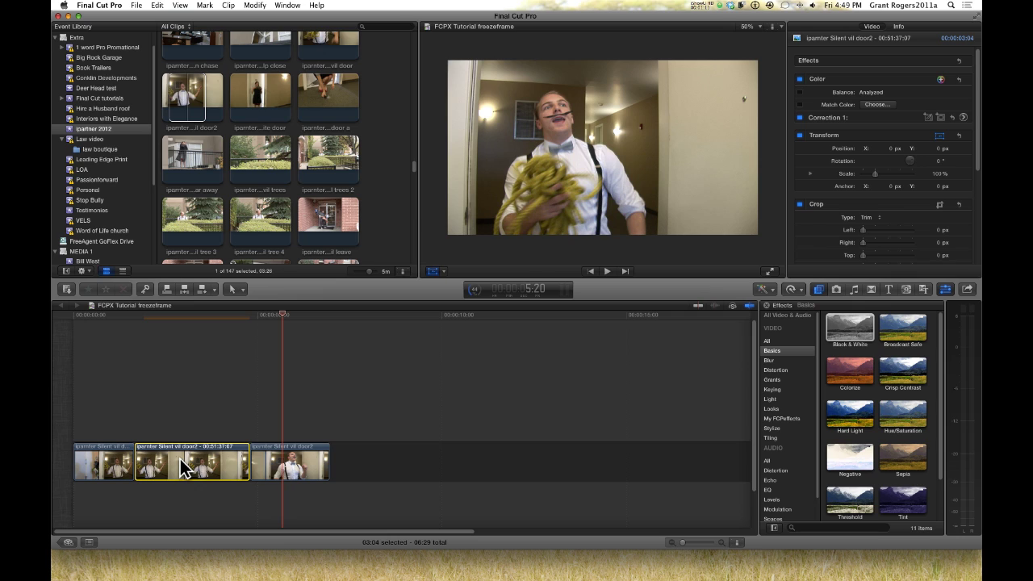
{"action": "key", "text": "ctrl+d"}
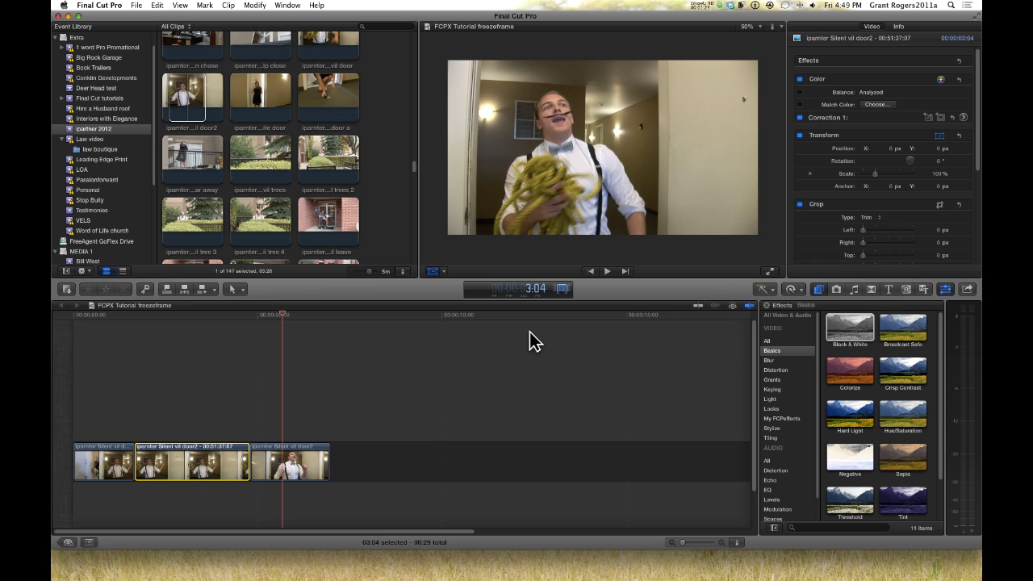
{"action": "type", "text": "200"}
{"action": "key", "text": "Return"}
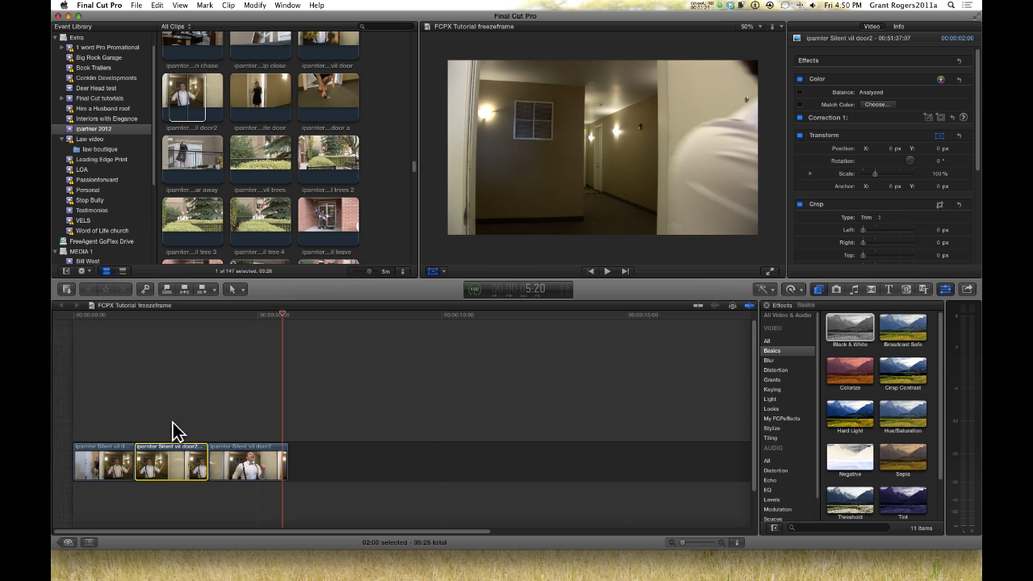
{"action": "left_click", "coordinate": [83, 316]}
{"action": "key", "text": "space"}
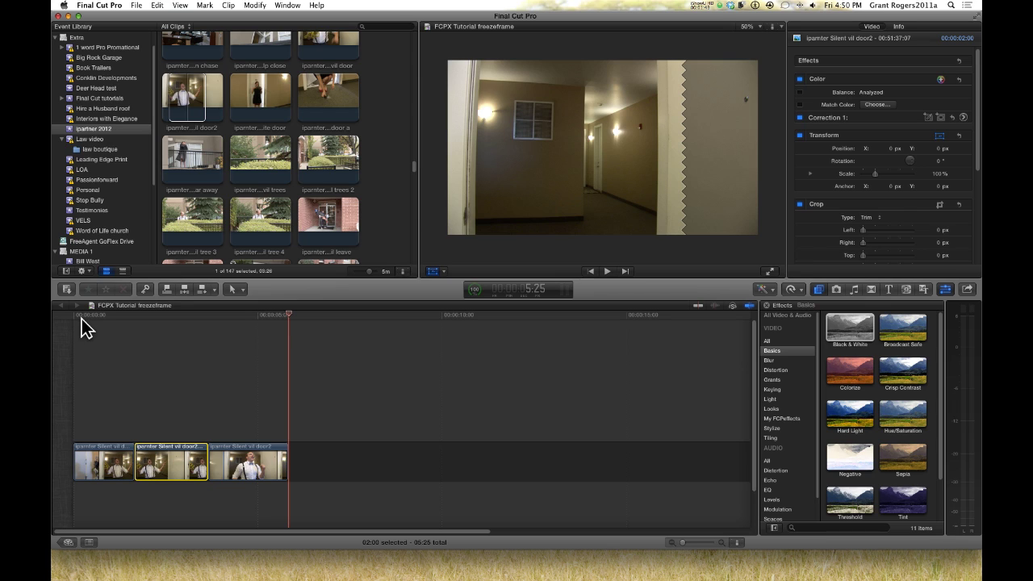
Play the third clip through to the end of the timeline
{"action": "key", "text": "Up"}
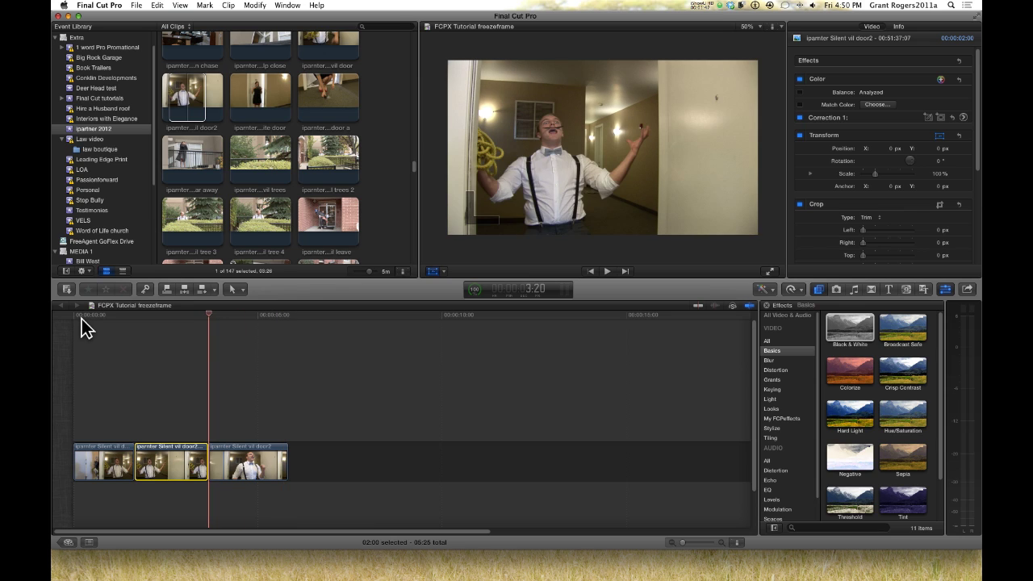
{"action": "left_click", "coordinate": [270, 319]}
{"action": "key", "text": "space"}
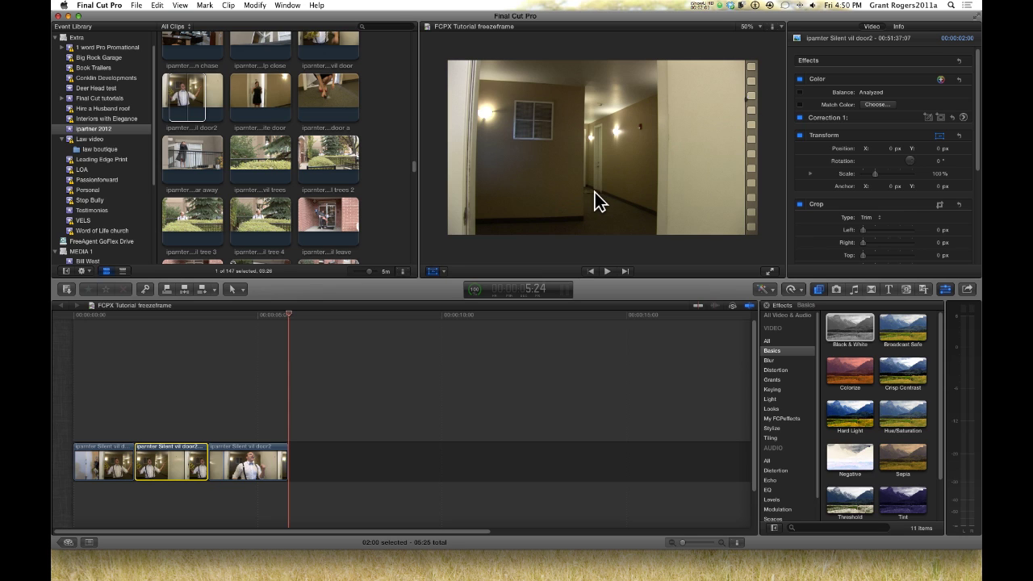
Add a freeze frame at the clip's end and set its duration to 2:00
{"action": "left_click", "coordinate": [156, 5]}
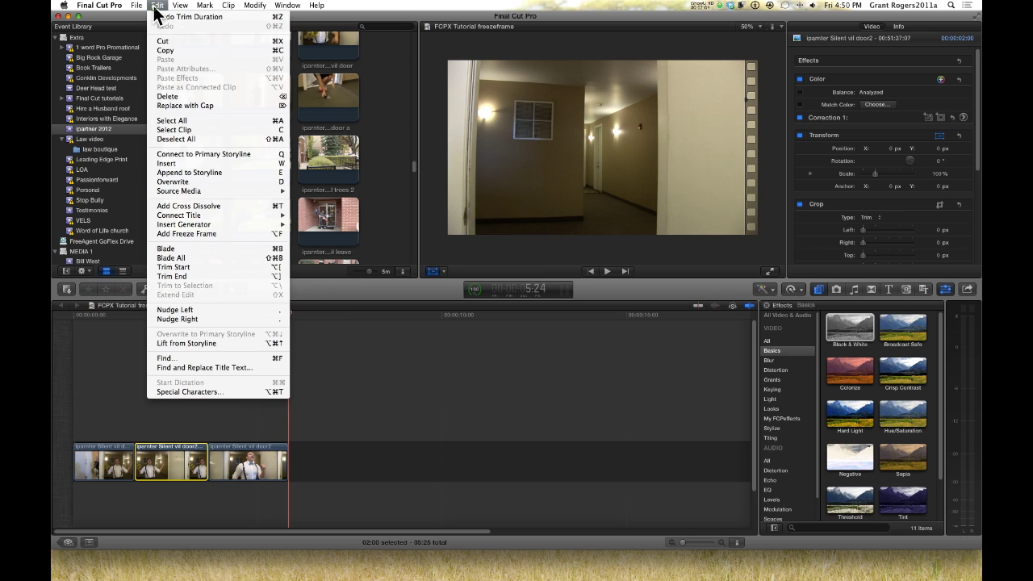
{"action": "left_click", "coordinate": [188, 232]}
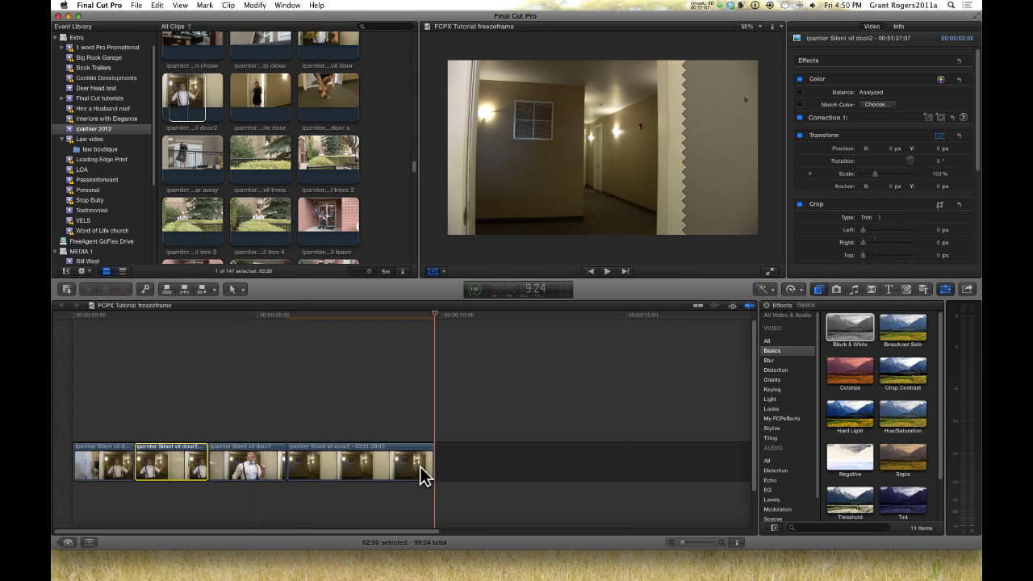
{"action": "left_click", "coordinate": [376, 455]}
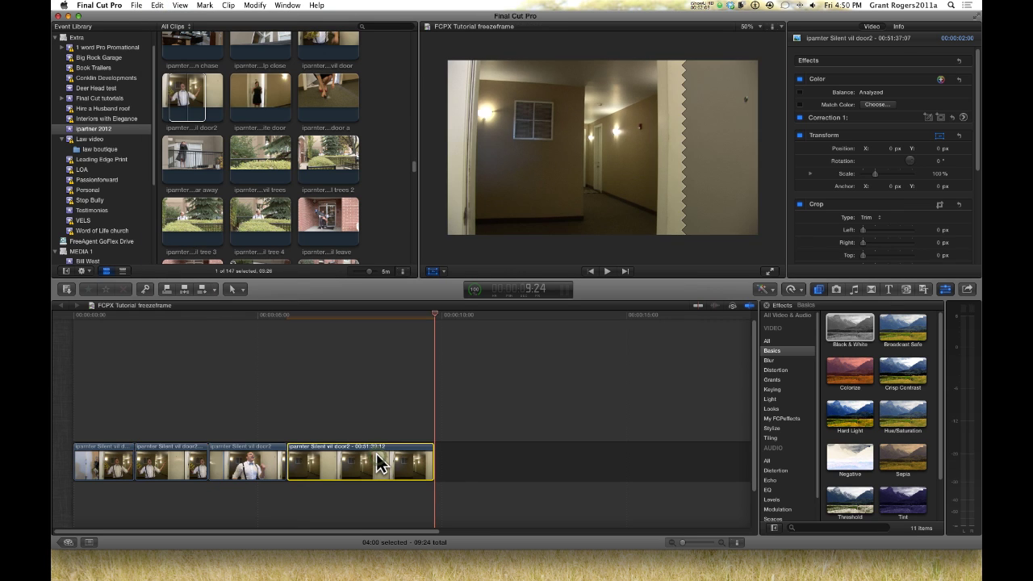
{"action": "key", "text": "ctrl+d"}
{"action": "type", "text": "200"}
{"action": "key", "text": "Return"}
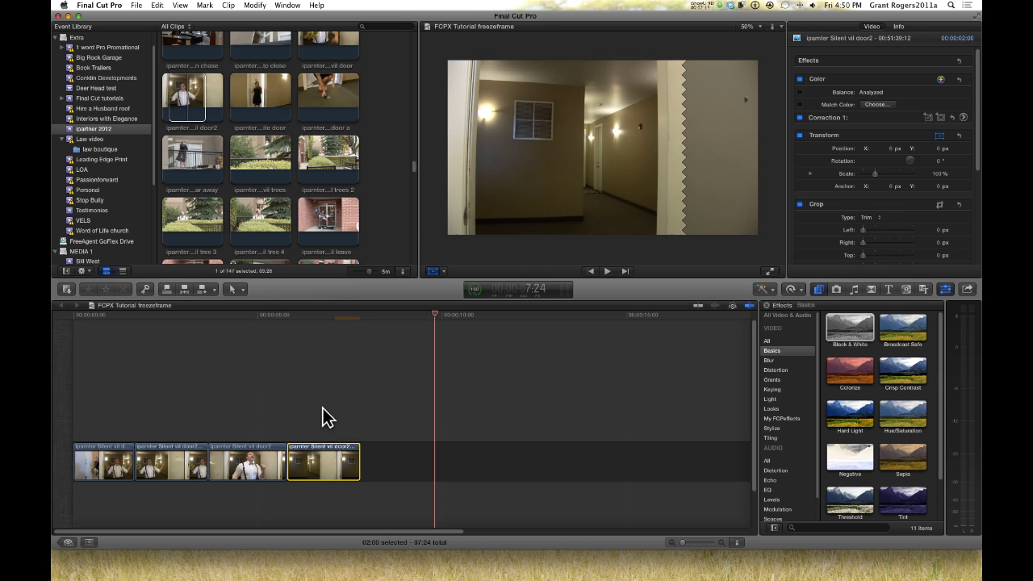
Add a Cross Dissolve at the end edit point of the closing freeze frame
{"action": "left_click", "coordinate": [329, 462]}
{"action": "left_click", "coordinate": [362, 468]}
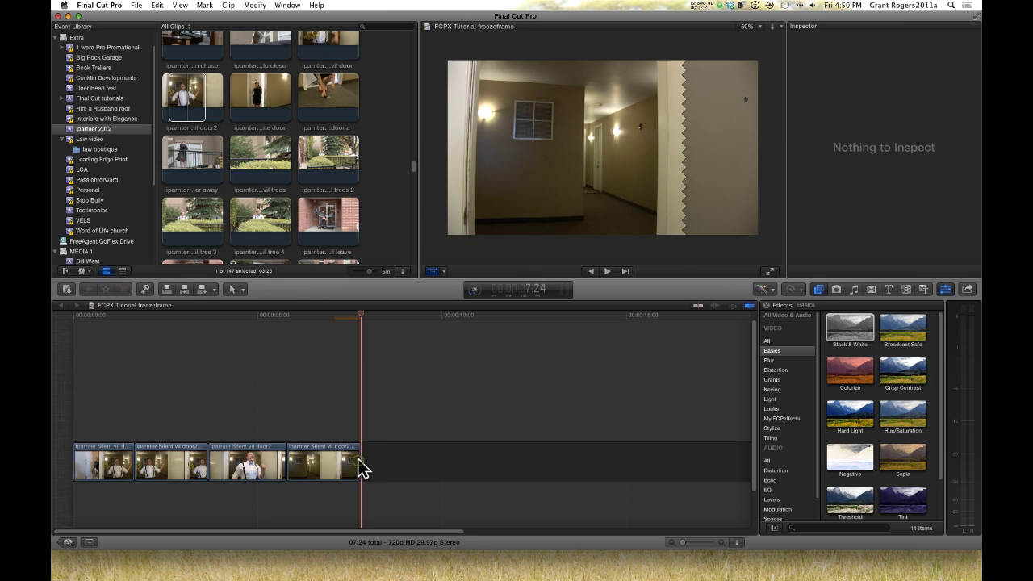
{"action": "left_click_drag", "start_coordinate": [351, 461], "coordinate": [352, 461]}
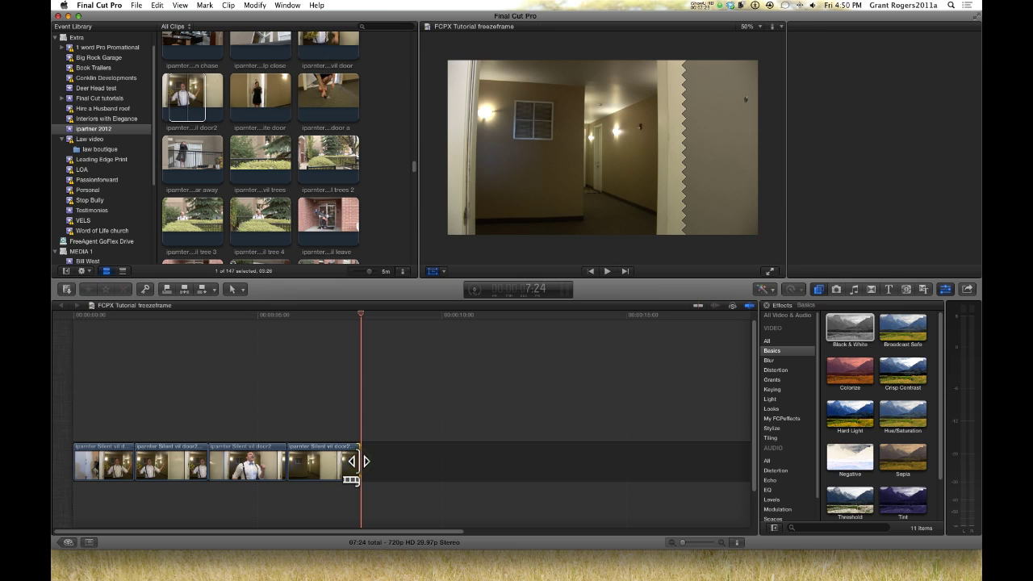
{"action": "key", "text": "super+t"}
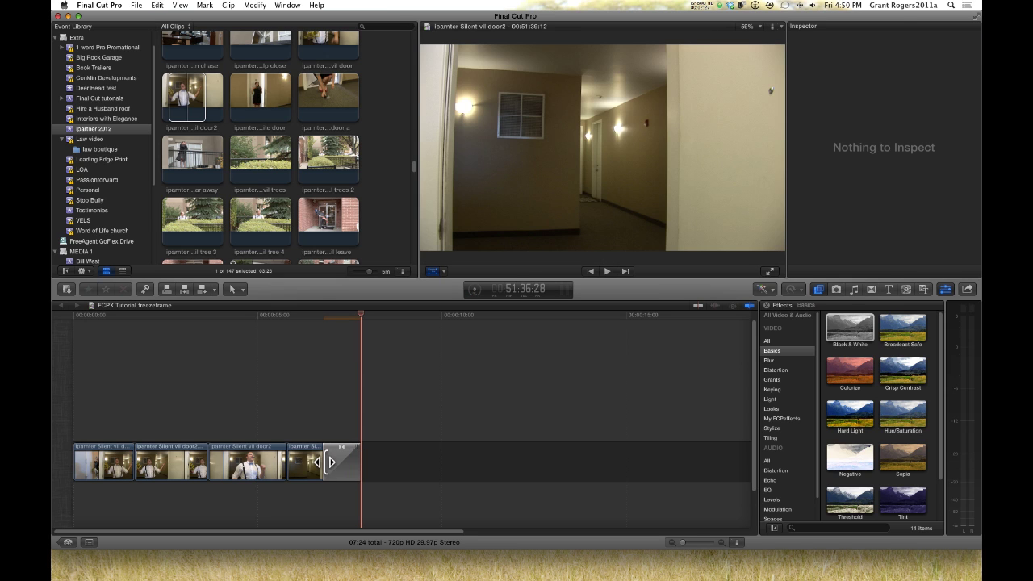
Stretch the dissolve to 1:24 across the freeze frame and play back the fade-out
{"action": "left_click", "coordinate": [322, 464]}
{"action": "left_click_drag", "start_coordinate": [323, 467], "coordinate": [323, 468]}
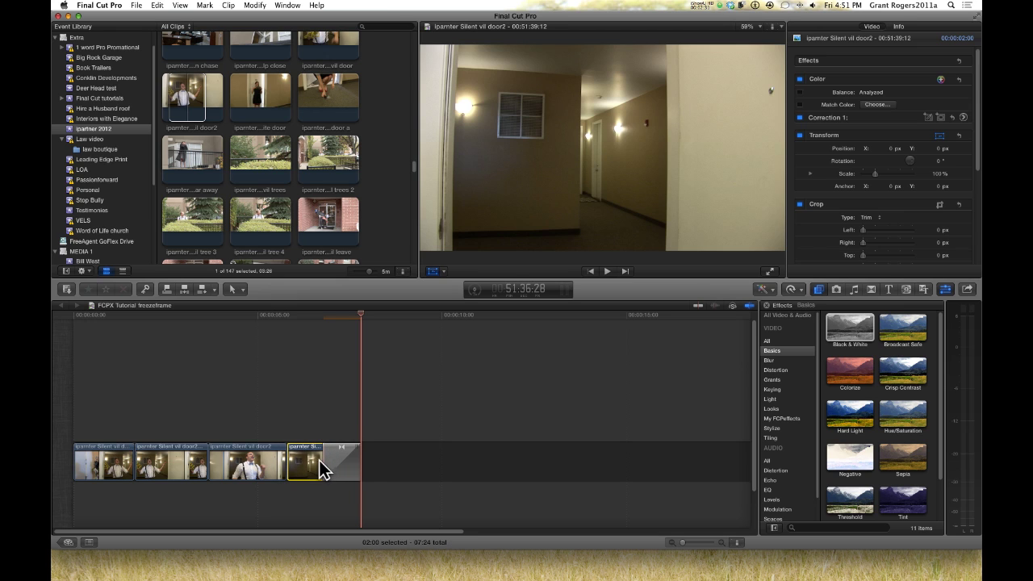
{"action": "left_click_drag", "start_coordinate": [321, 458], "coordinate": [250, 315]}
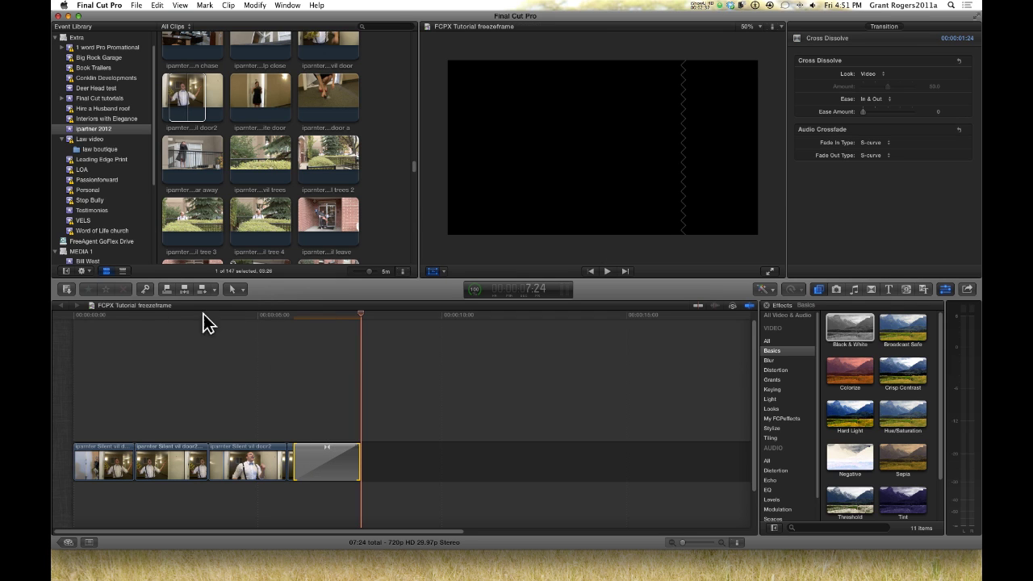
{"action": "left_click", "coordinate": [204, 318]}
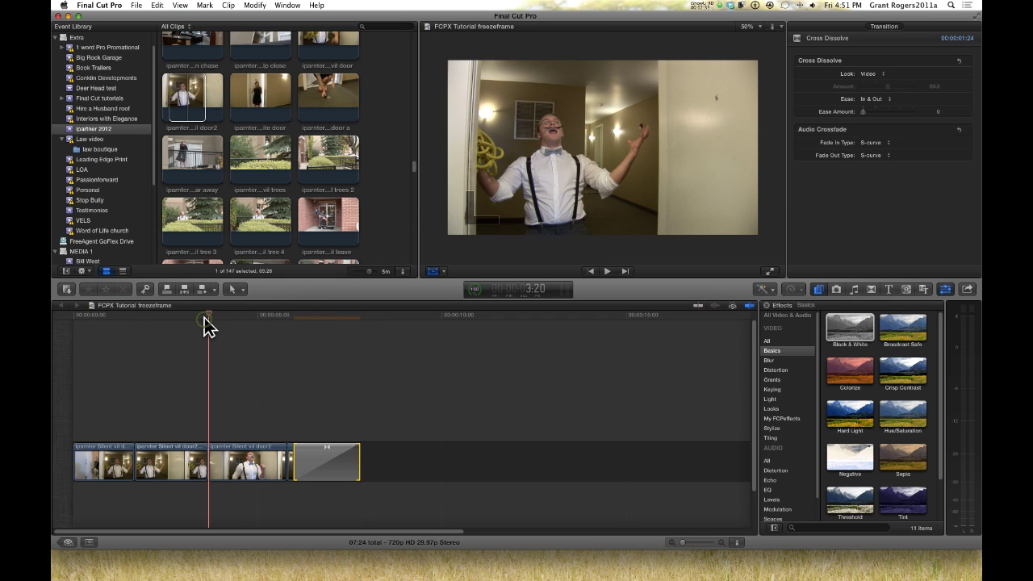
{"action": "key", "text": "space"}
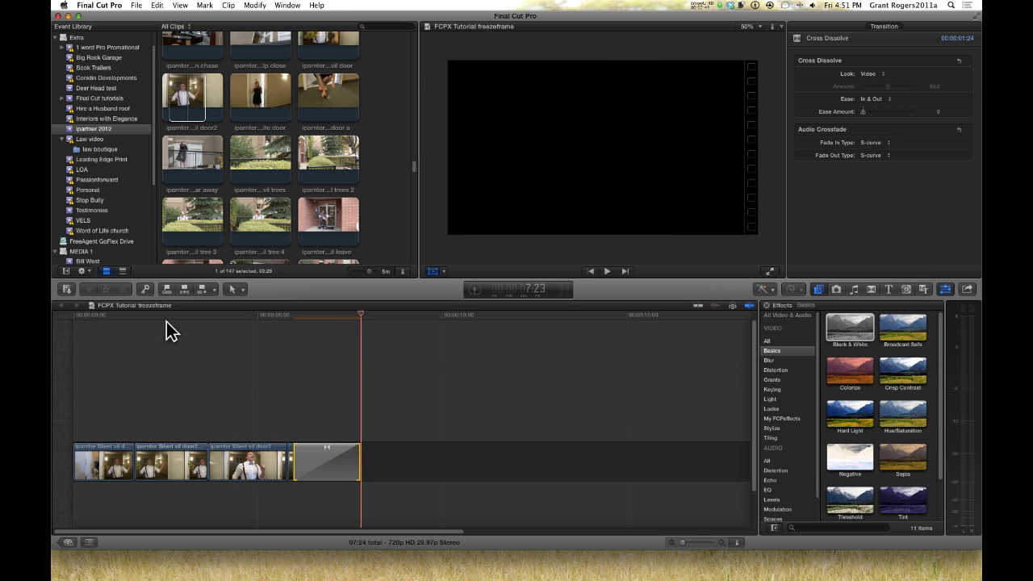
Preview the 'help far away' balcony clip and connect its freeze frame near the project start
{"action": "left_click", "coordinate": [113, 320]}
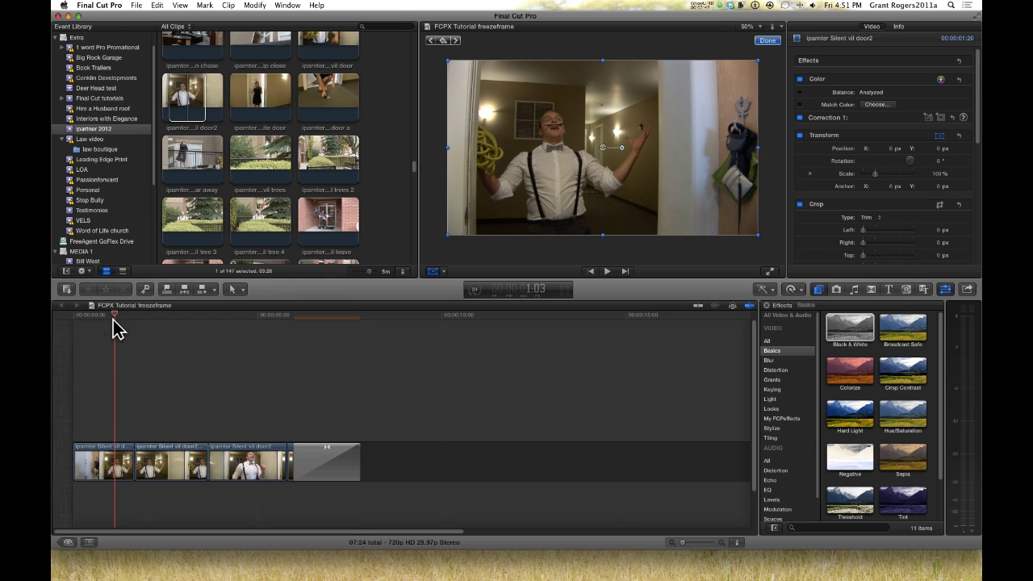
{"action": "left_click", "coordinate": [183, 153]}
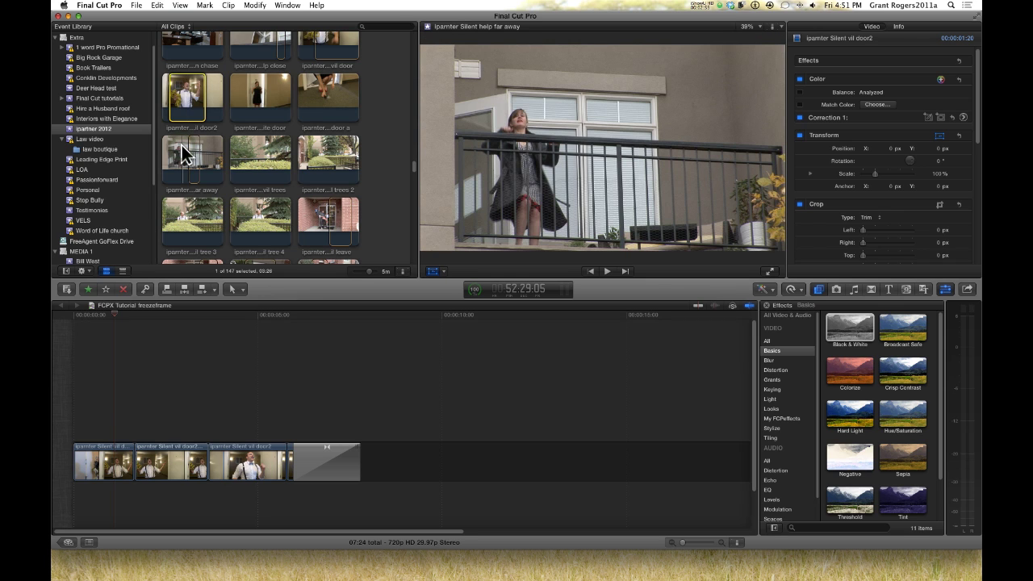
{"action": "left_click", "coordinate": [182, 145]}
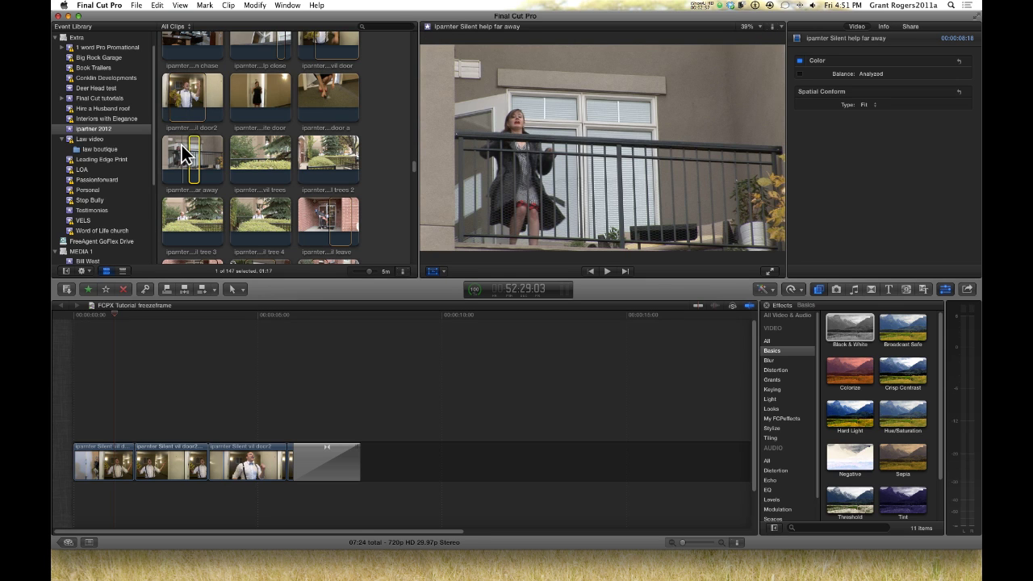
{"action": "key", "text": "space"}
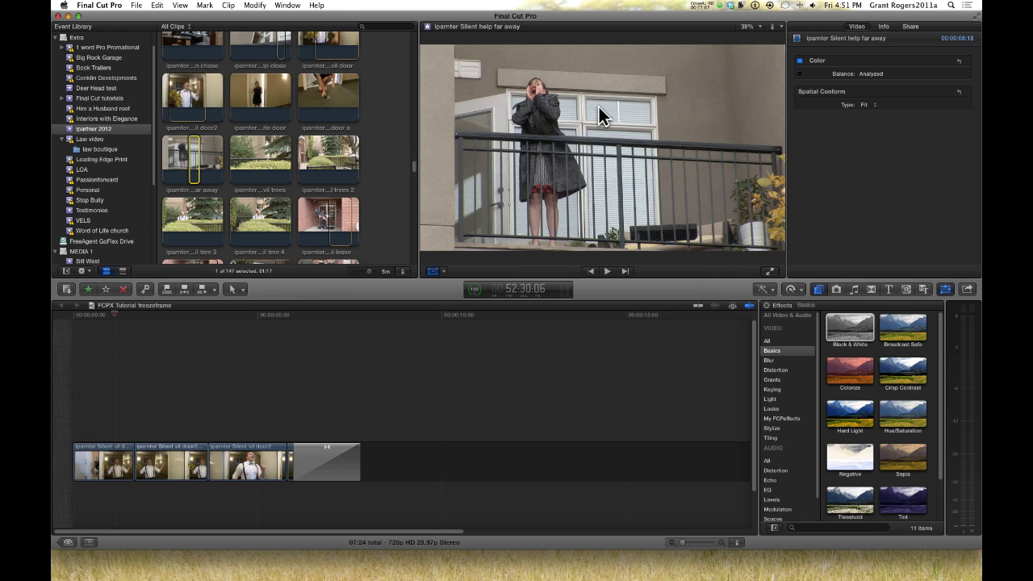
{"action": "left_click", "coordinate": [156, 7]}
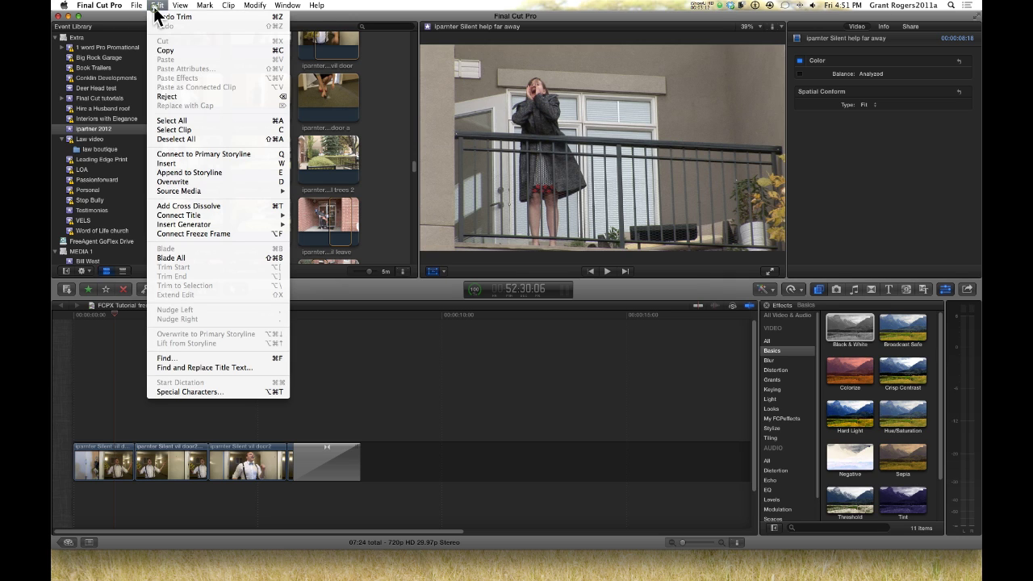
{"action": "left_click", "coordinate": [177, 233]}
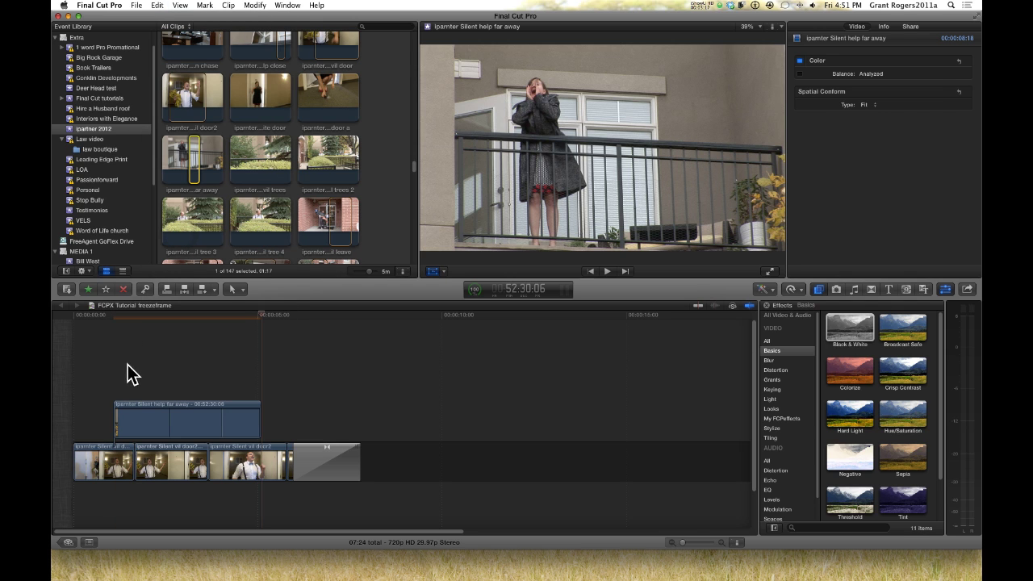
Apply a red Colorize effect to the connected balcony freeze frame and trim it to 2:12
{"action": "left_click", "coordinate": [157, 420]}
{"action": "left_click", "coordinate": [147, 426]}
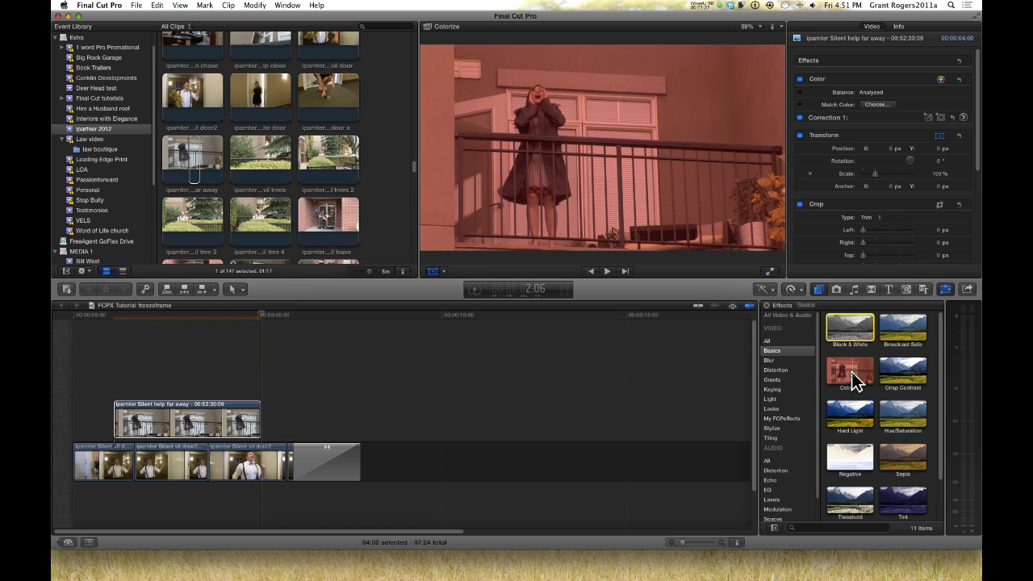
{"action": "left_click", "coordinate": [851, 372]}
{"action": "double_click", "coordinate": [839, 379]}
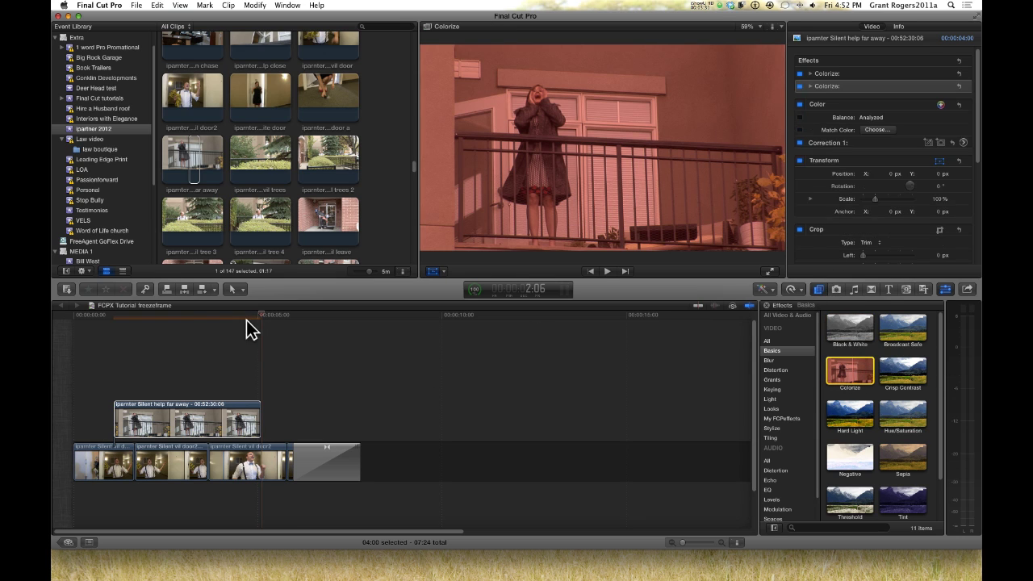
{"action": "left_click", "coordinate": [168, 316]}
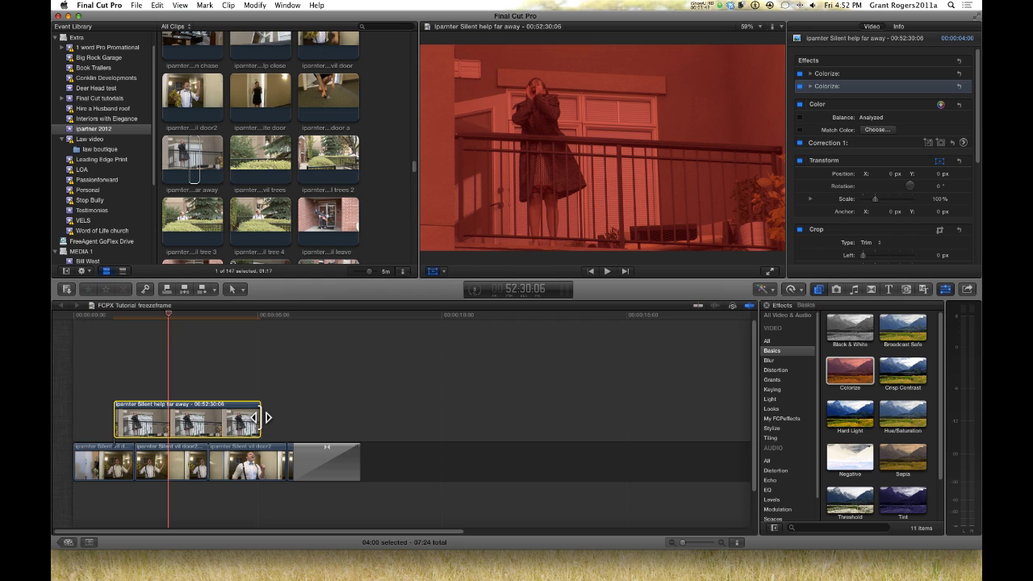
{"action": "left_click_drag", "start_coordinate": [266, 417], "coordinate": [180, 417]}
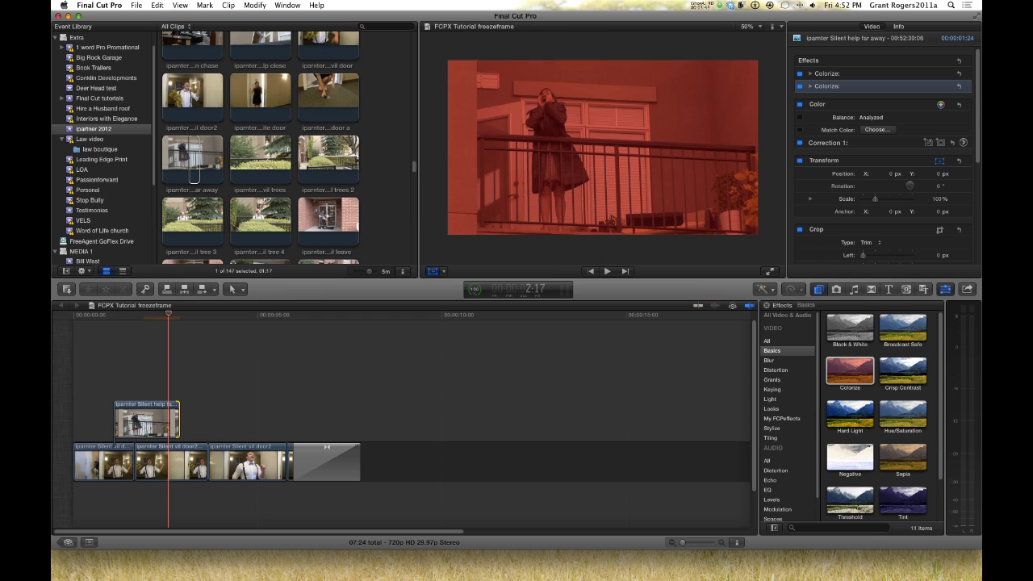